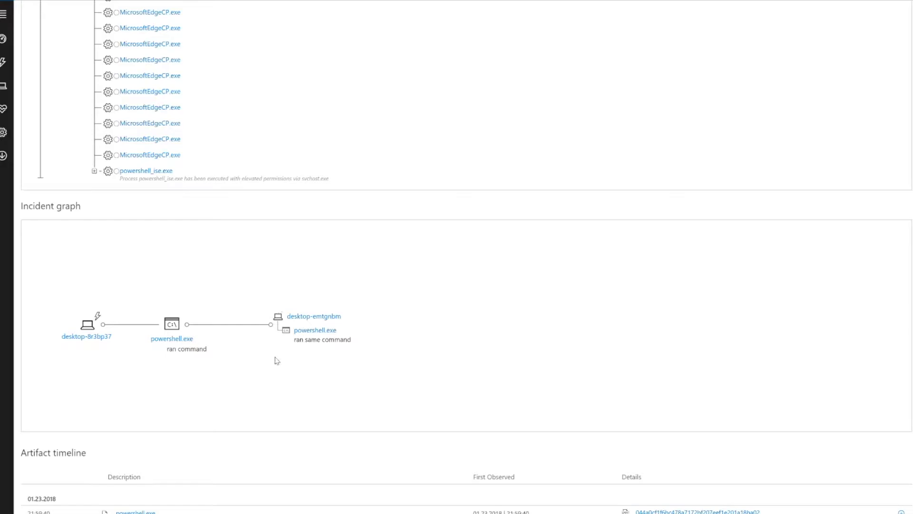
# Show the file path of the powershell.exe entry in the artifact timeline and list the actions available for the alert
pyautogui.scroll(-2, 276, 360)
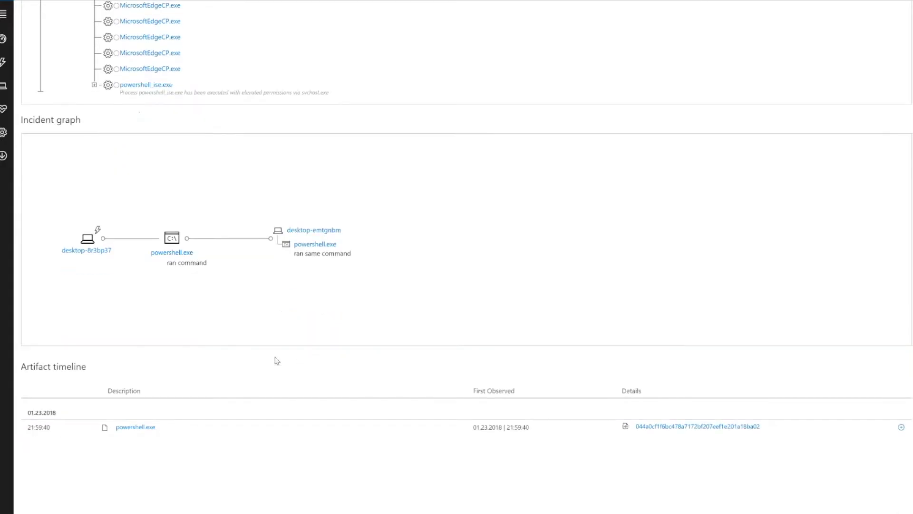
pyautogui.click(69, 433)
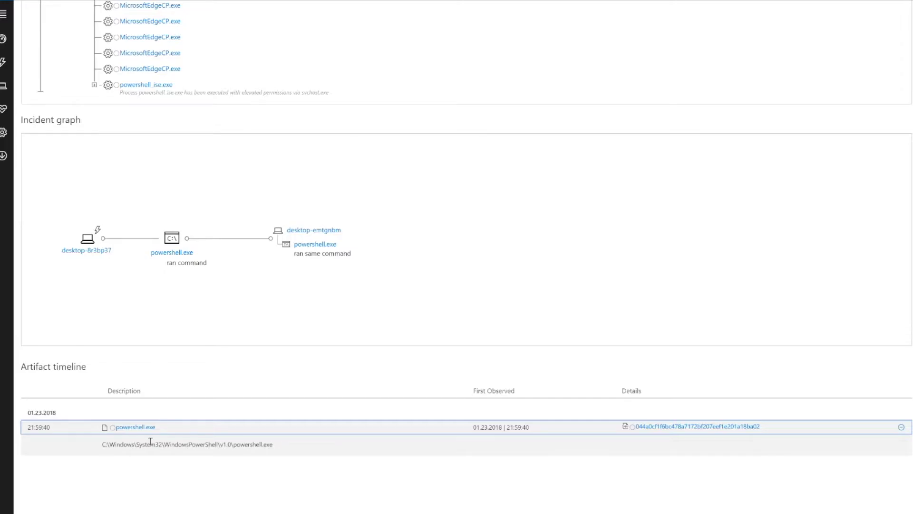
pyautogui.scroll(10, 176, 383)
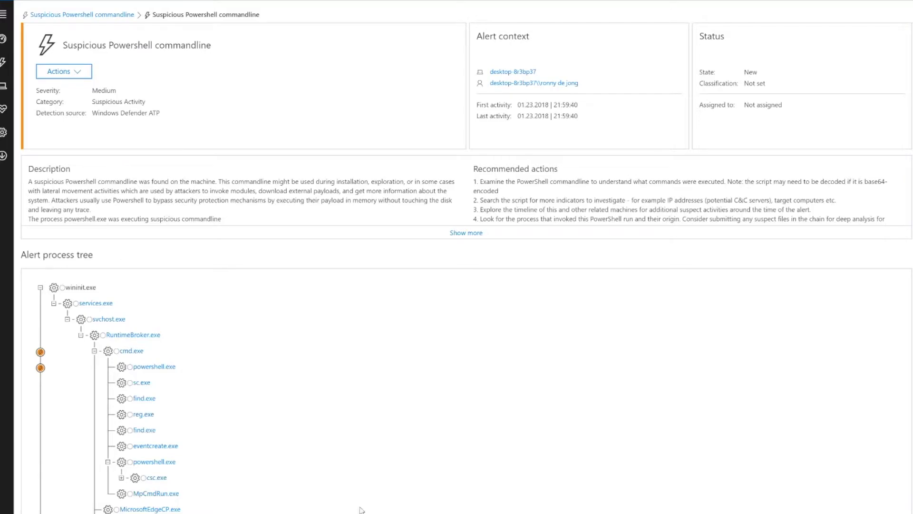
pyautogui.click(79, 72)
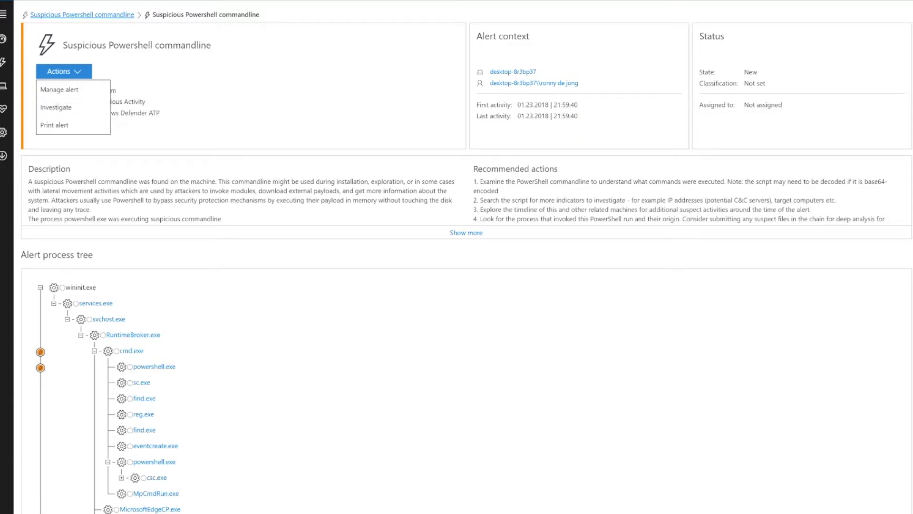
# Leave the alert, open the Machines list and show its OS platform filter options
pyautogui.click(106, 18)
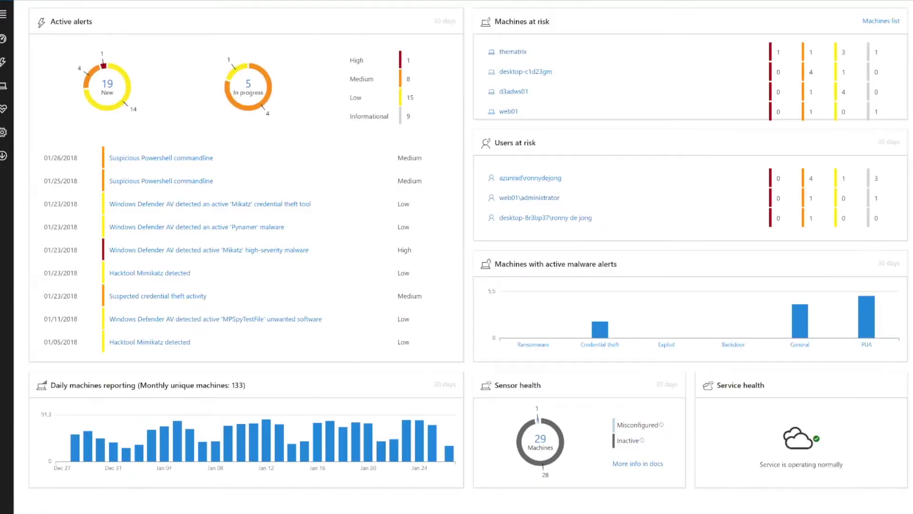
pyautogui.click(3, 89)
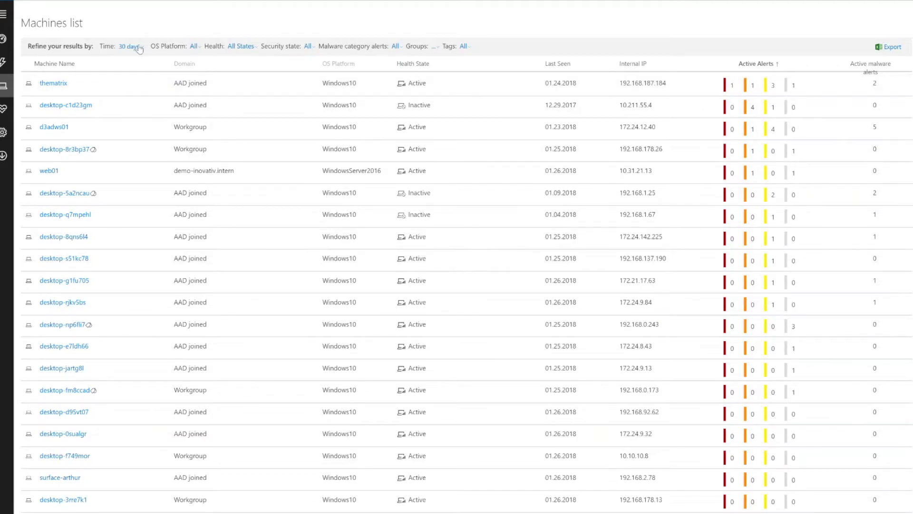
pyautogui.click(196, 47)
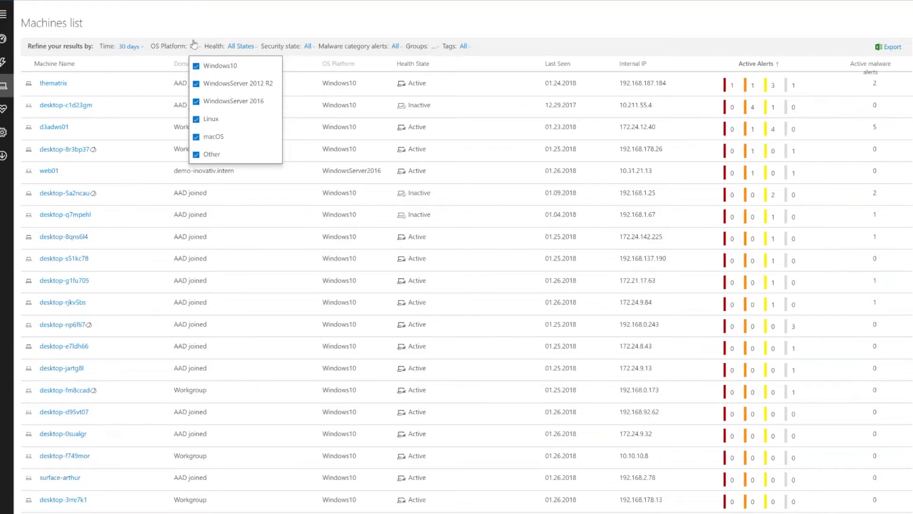
# Filter the Machines list by only the high-target-asset tag, excluding RS1, RS2 and RS3
pyautogui.click(463, 46)
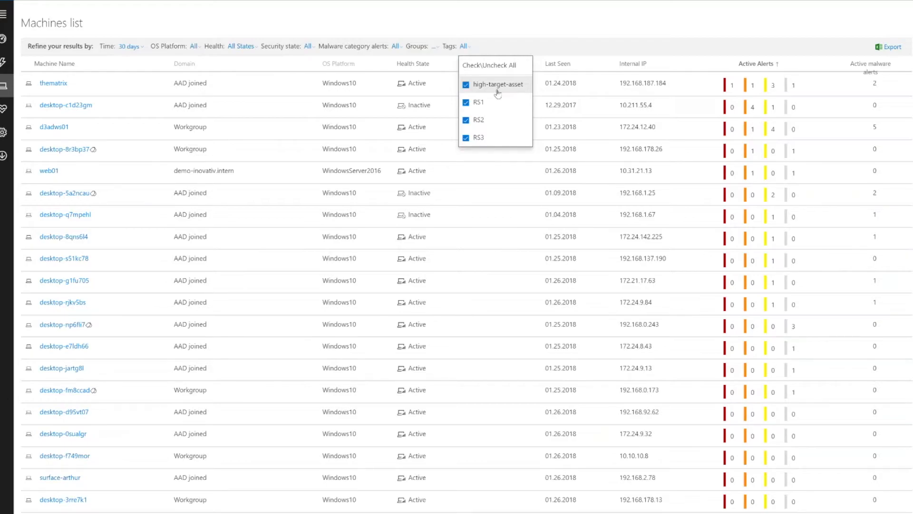
pyautogui.click(473, 102)
pyautogui.click(472, 120)
pyautogui.click(471, 138)
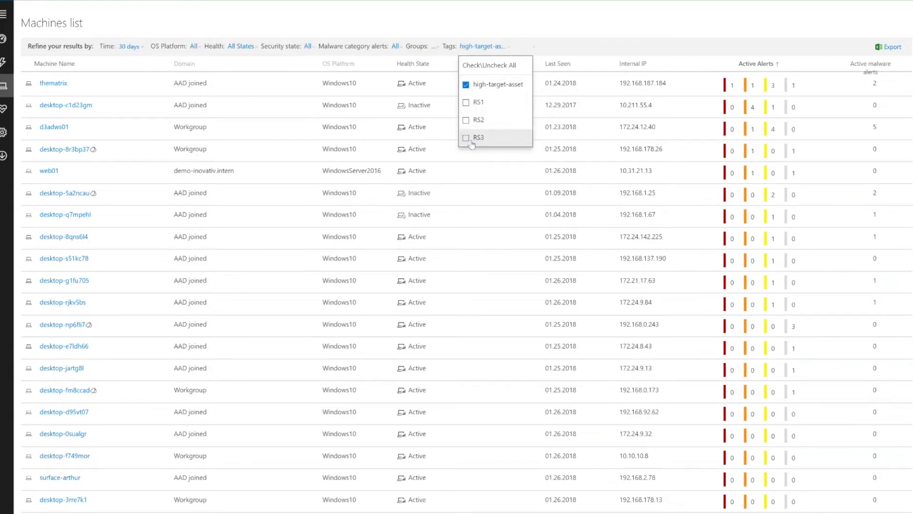
pyautogui.click(550, 38)
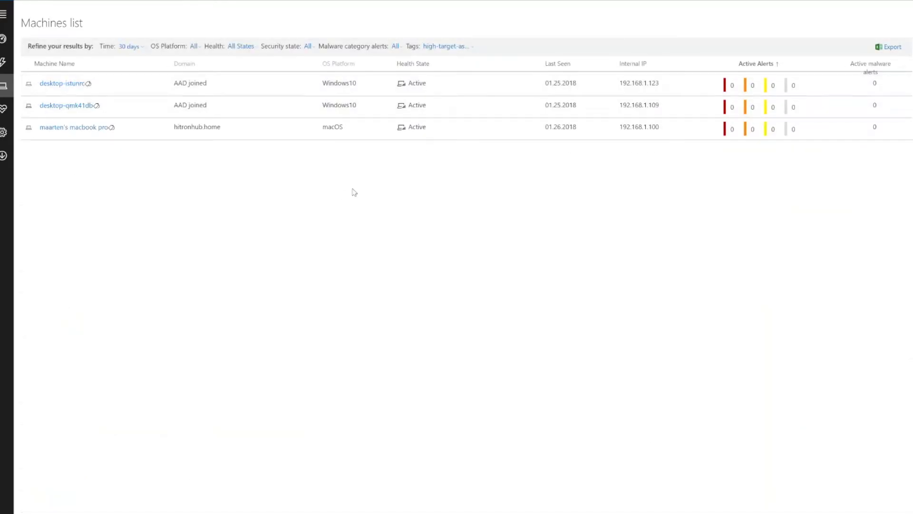
# Change the tag filter of the Machines list to RS1, RS2 and RS3, excluding high-target-asset
pyautogui.click(460, 46)
pyautogui.click(429, 85)
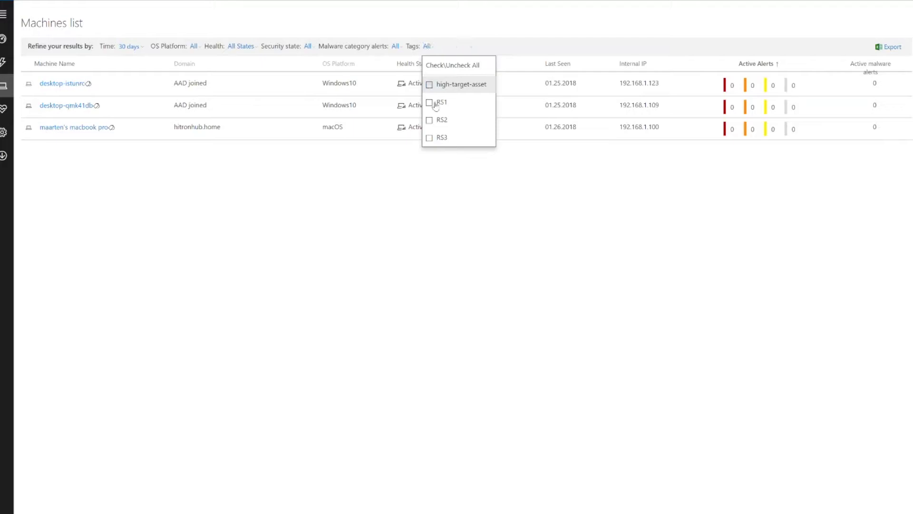
pyautogui.click(435, 102)
pyautogui.click(430, 120)
pyautogui.click(430, 138)
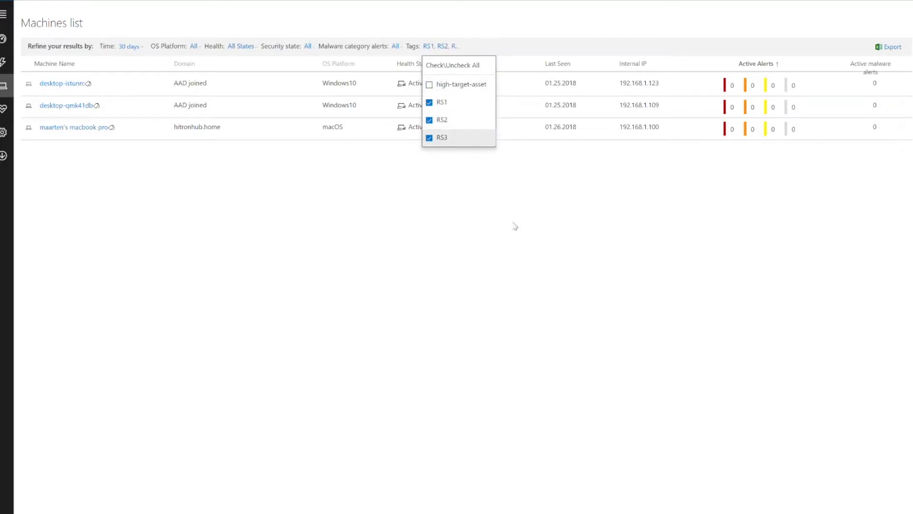
pyautogui.click(516, 227)
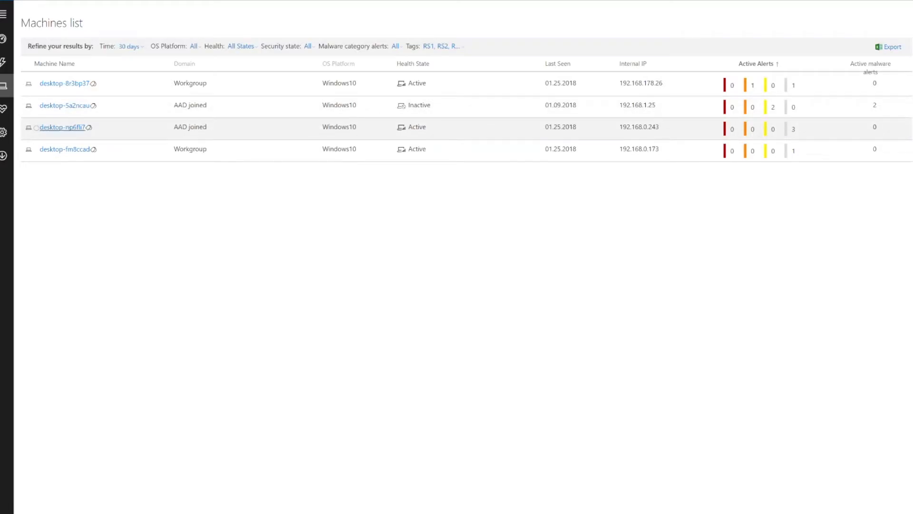
# Open desktop-np6fli7 and examine its timeline around the 'EICAR_Test_File' unwanted software alert
pyautogui.click(65, 127)
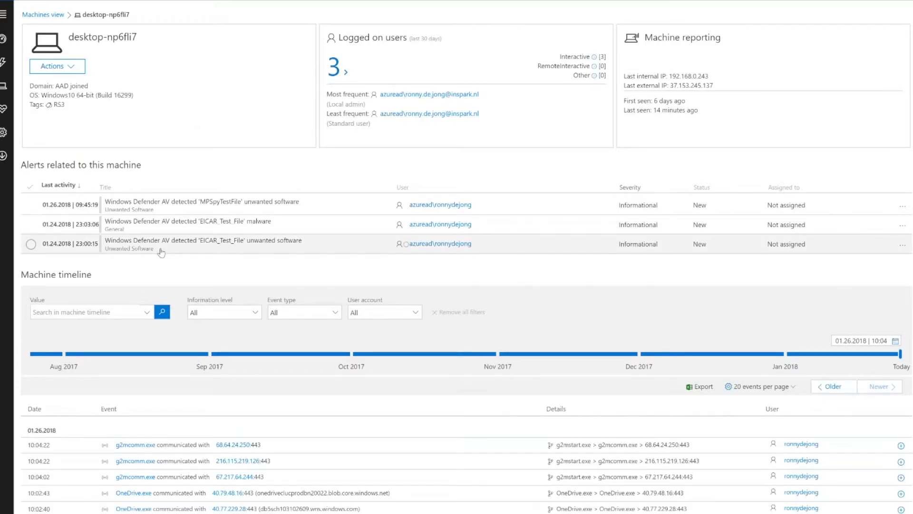
pyautogui.click(190, 248)
pyautogui.scroll(-3, 215, 113)
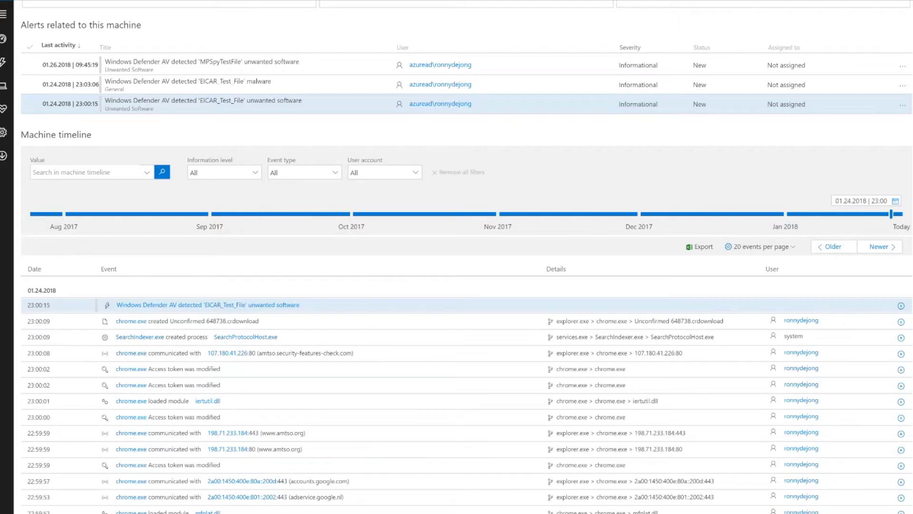
pyautogui.scroll(-2, 466, 257)
pyautogui.scroll(-1, 291, 273)
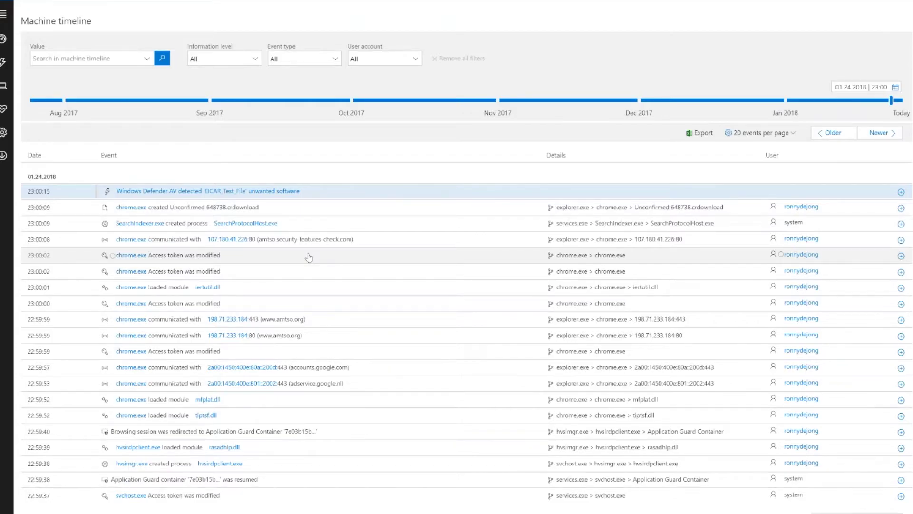
# Open the machine's 'MPSpyTestFile' unwanted software alert and examine its process tree, incident graph and artifact timeline
pyautogui.scroll(4, 309, 257)
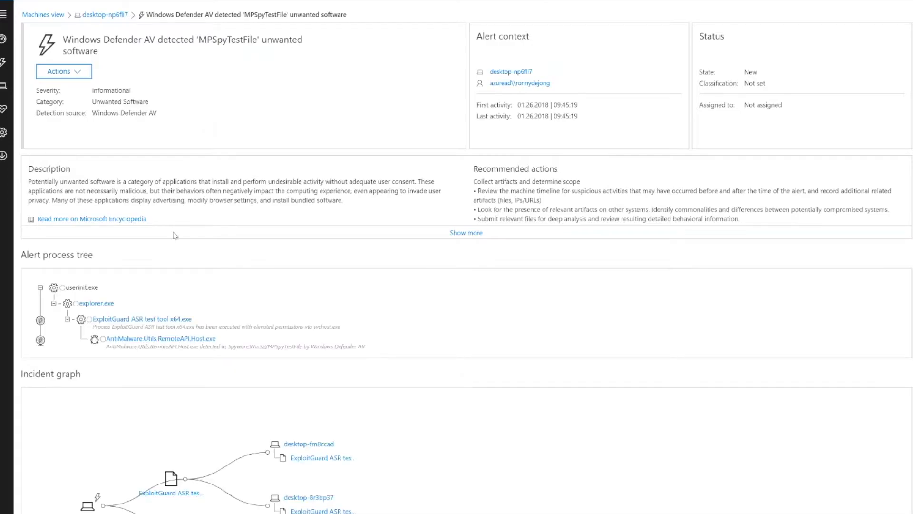
pyautogui.scroll(-2, 134, 369)
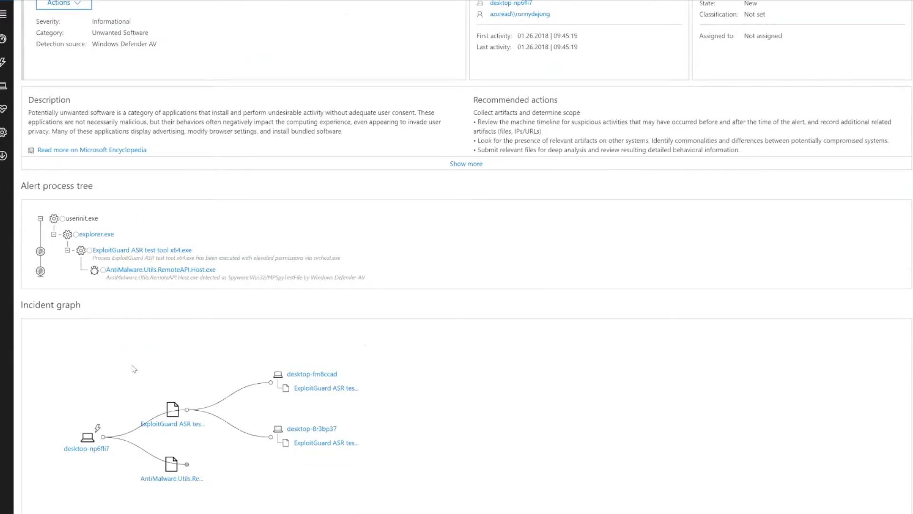
pyautogui.scroll(-2, 134, 369)
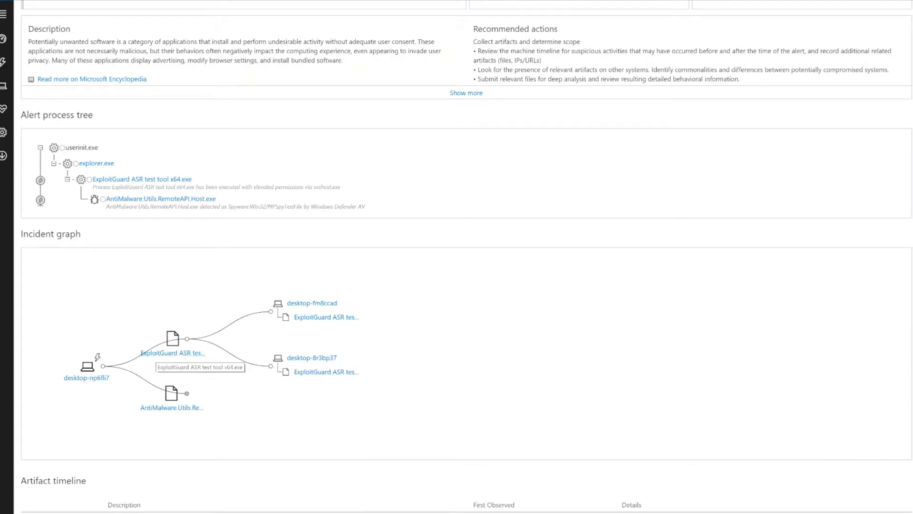
pyautogui.scroll(-2, 167, 347)
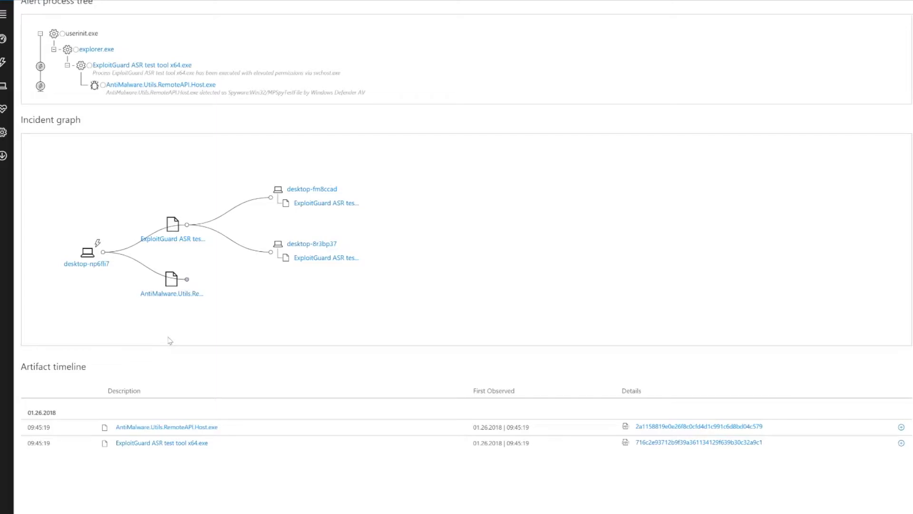
pyautogui.scroll(5, 170, 340)
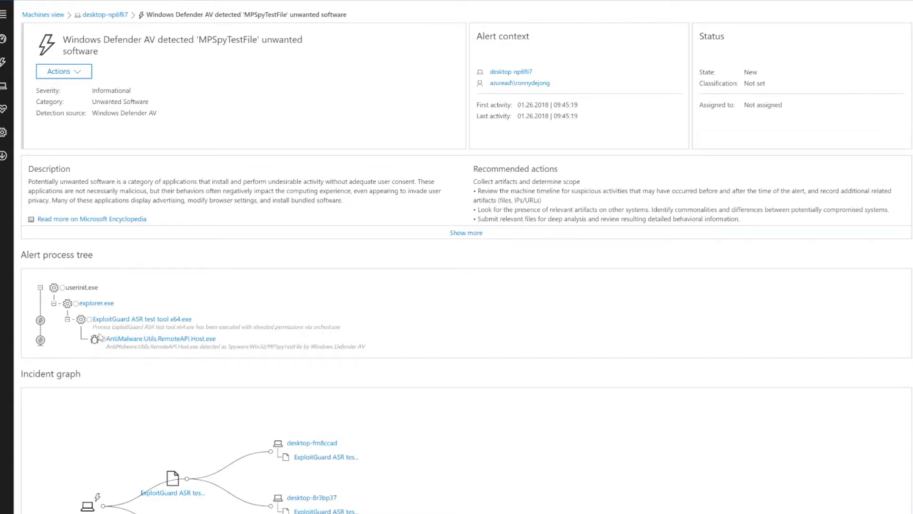
# Return to desktop-np6fli7 to view its response actions, and briefly check the Windows 10 Enterprise RS2 virtual machine
pyautogui.click(61, 71)
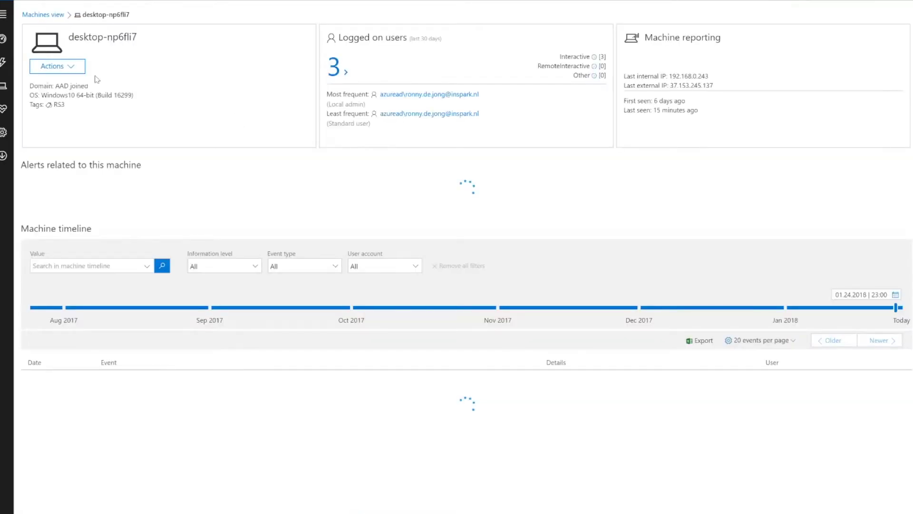
pyautogui.click(71, 69)
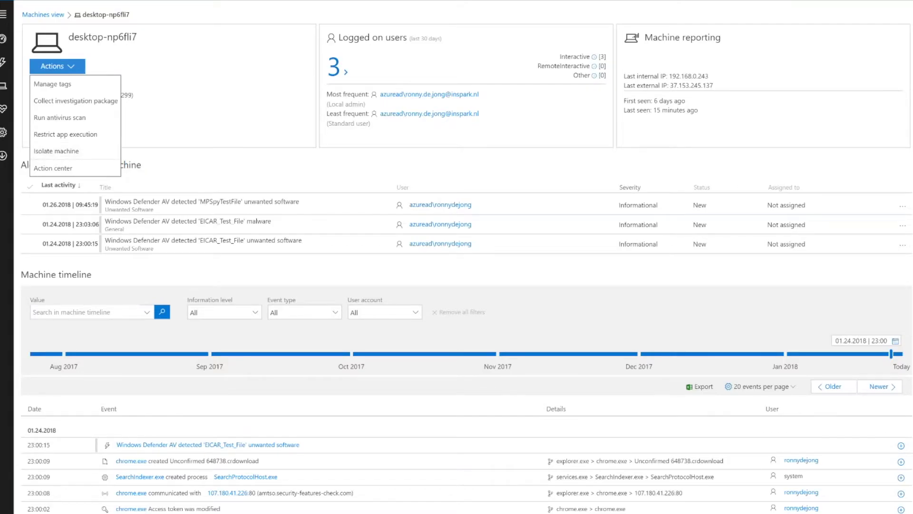
pyautogui.hotkey('alt', 'Tab')
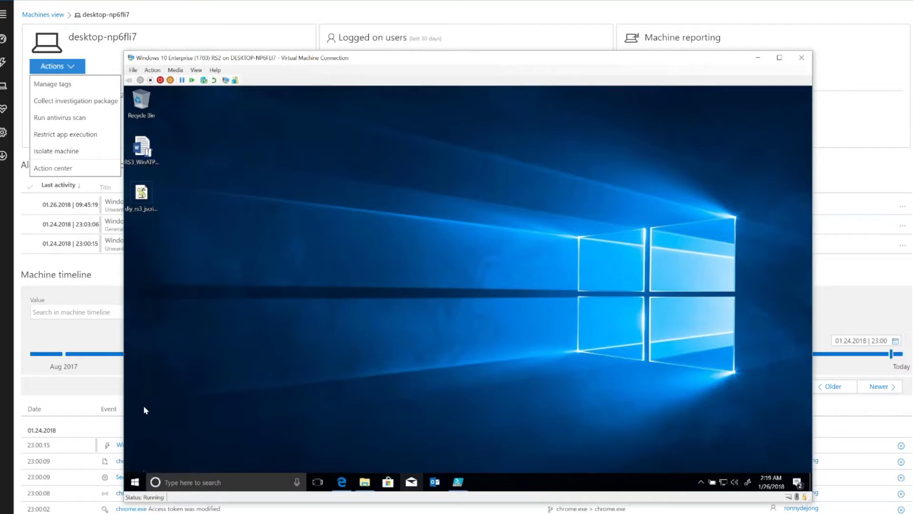
pyautogui.press('super')
pyautogui.hotkey('alt', 'Tab')
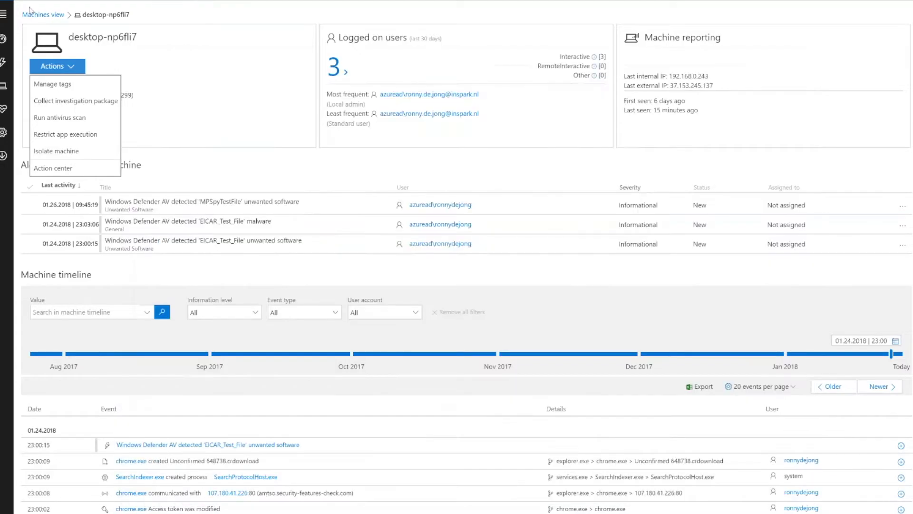
pyautogui.press('Escape')
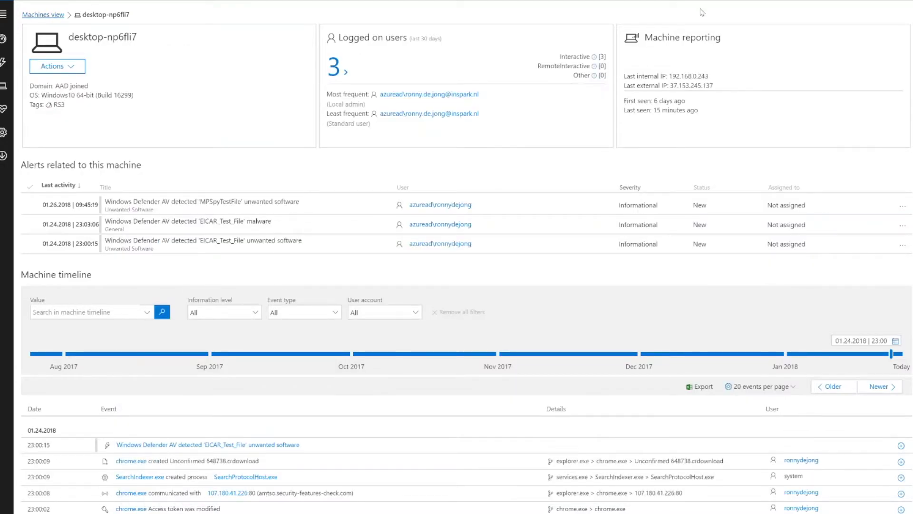
# Filter the Machines list by only the RS2 tag and open desktop-fm8ccad
pyautogui.press('Return')
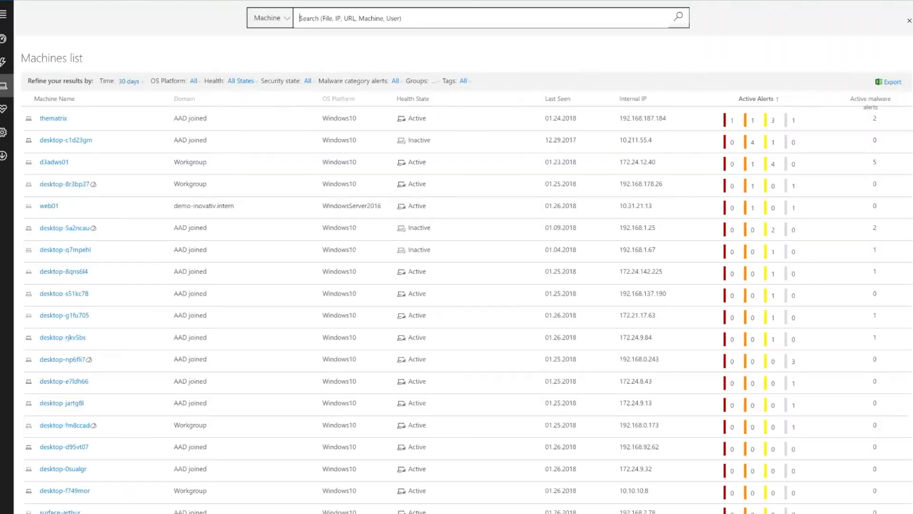
pyautogui.click(268, 17)
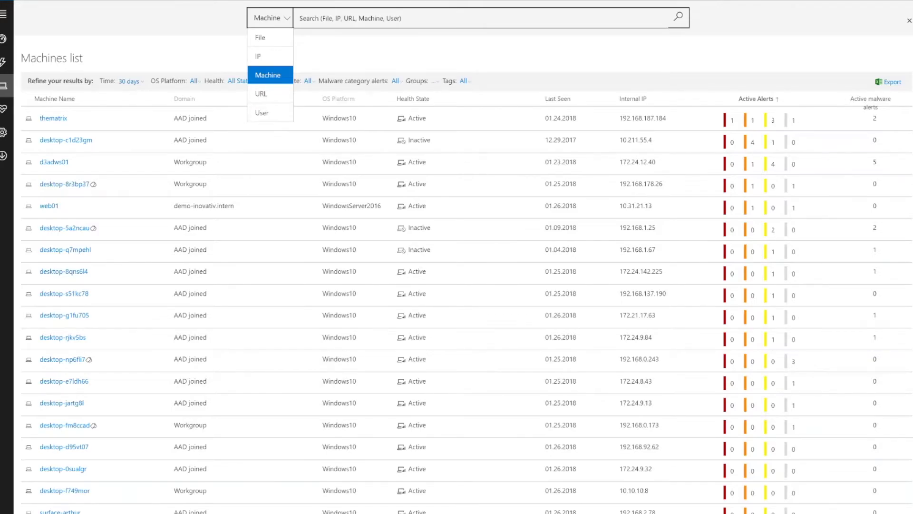
pyautogui.click(463, 81)
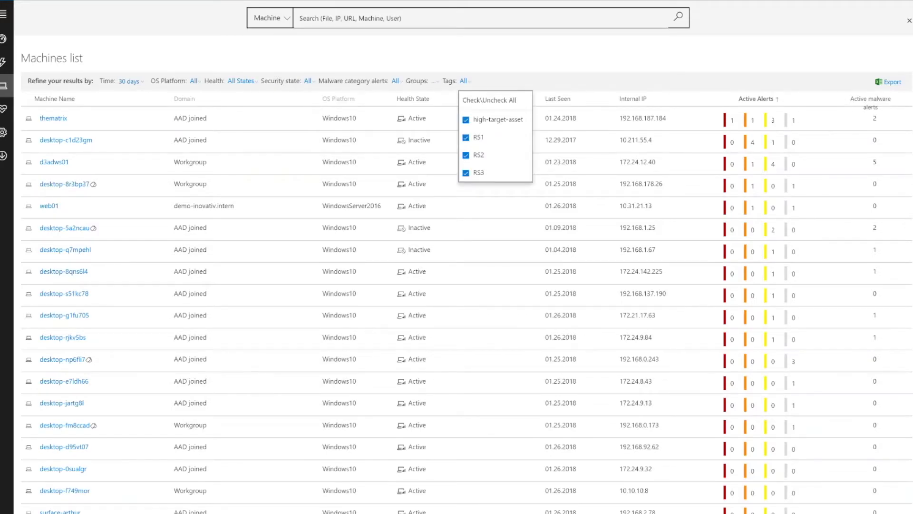
pyautogui.click(466, 120)
pyautogui.click(466, 172)
pyautogui.click(466, 137)
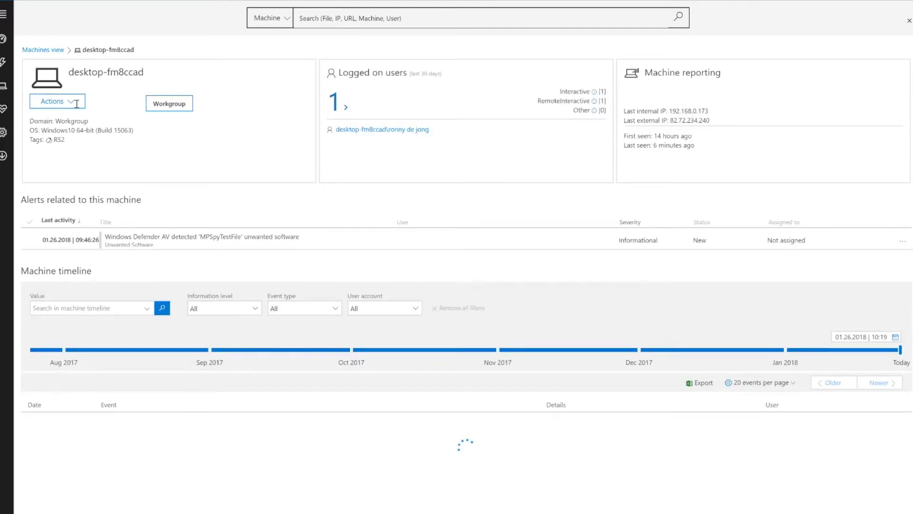
# Isolate desktop-fm8ccad from the network with the comment "InSPark Security Webinar"
pyautogui.click(76, 104)
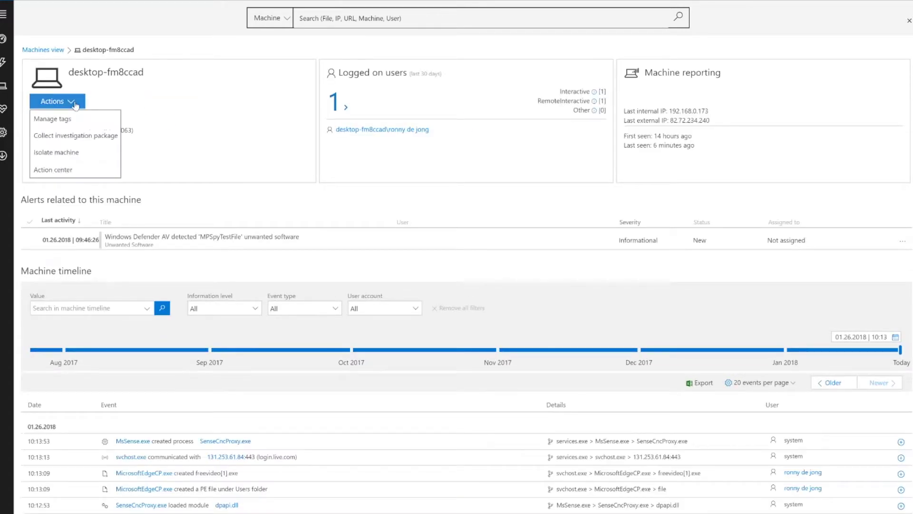
pyautogui.click(63, 154)
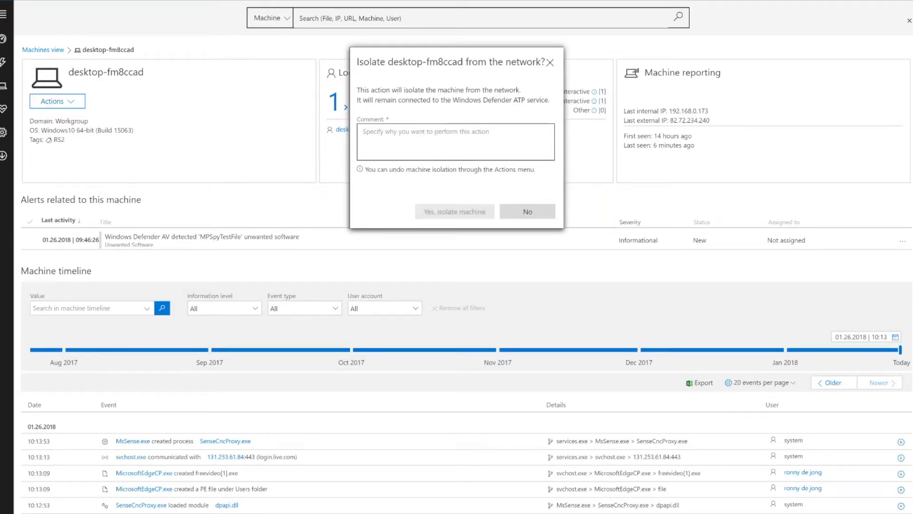
pyautogui.write('InSPark Security Webinar')
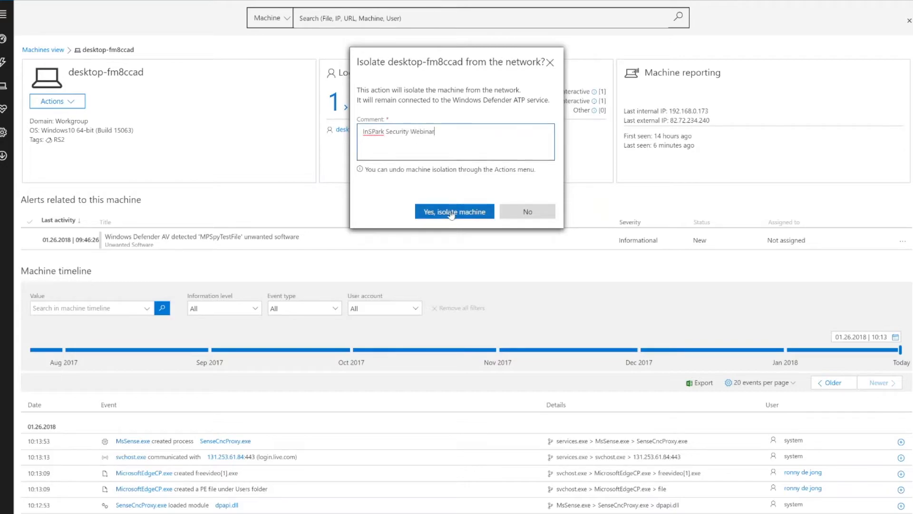
pyautogui.click(452, 215)
pyautogui.click(451, 214)
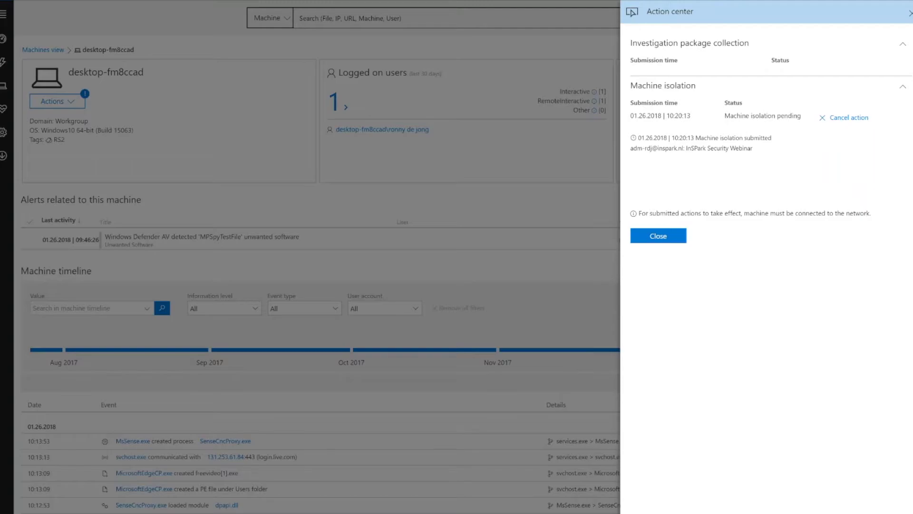
# Check the Windows 10 Enterprise RS2 virtual machine for the isolation's effect, minimise it, and close the Action center of desktop-fm8ccad
pyautogui.hotkey('alt', 'Tab')
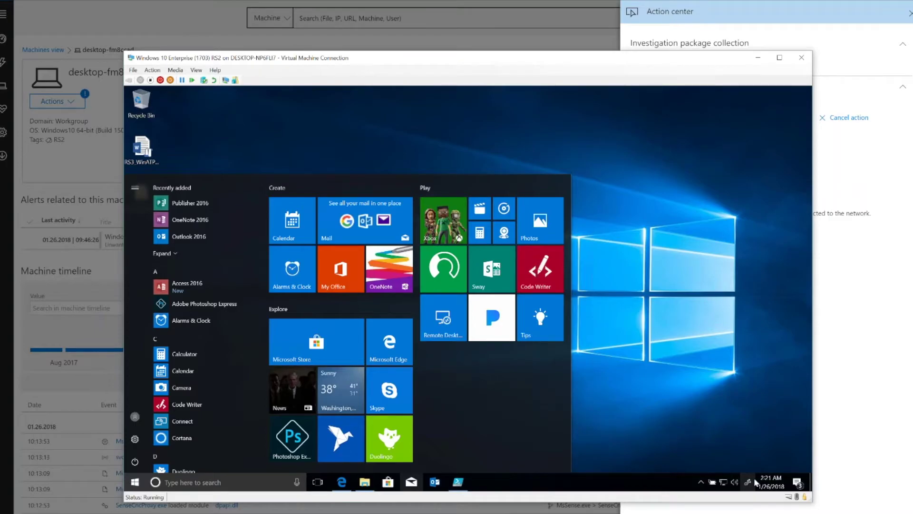
pyautogui.click(760, 59)
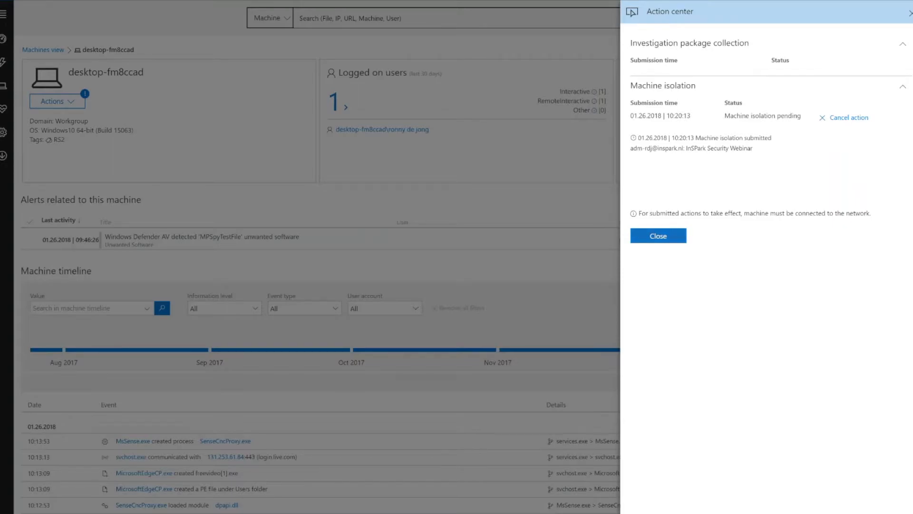
pyautogui.click(655, 238)
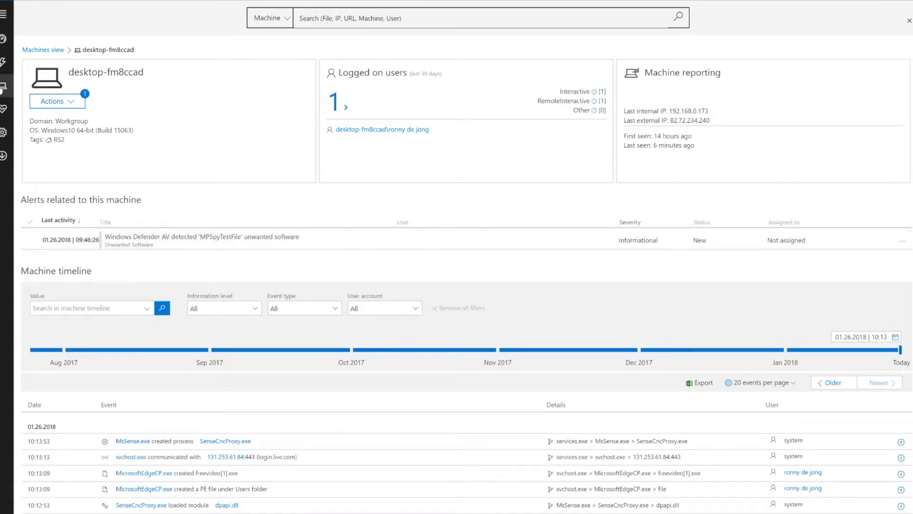
# Return to the Machines list and filter it by OS platform to exclude Windows10 machines
pyautogui.click(43, 49)
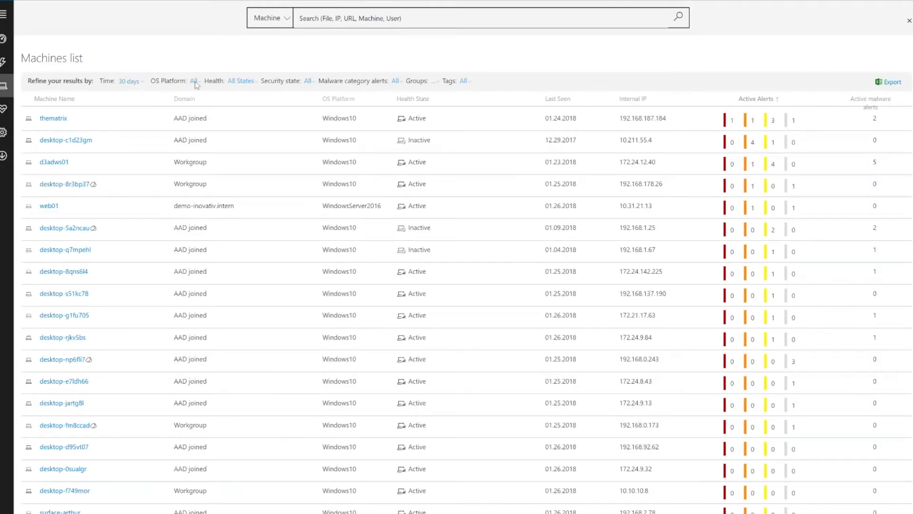
pyautogui.click(194, 82)
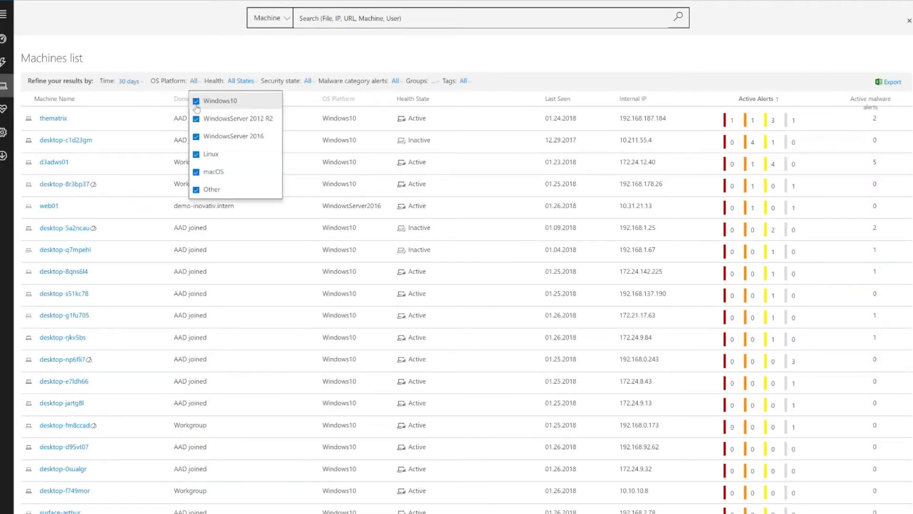
pyautogui.click(196, 102)
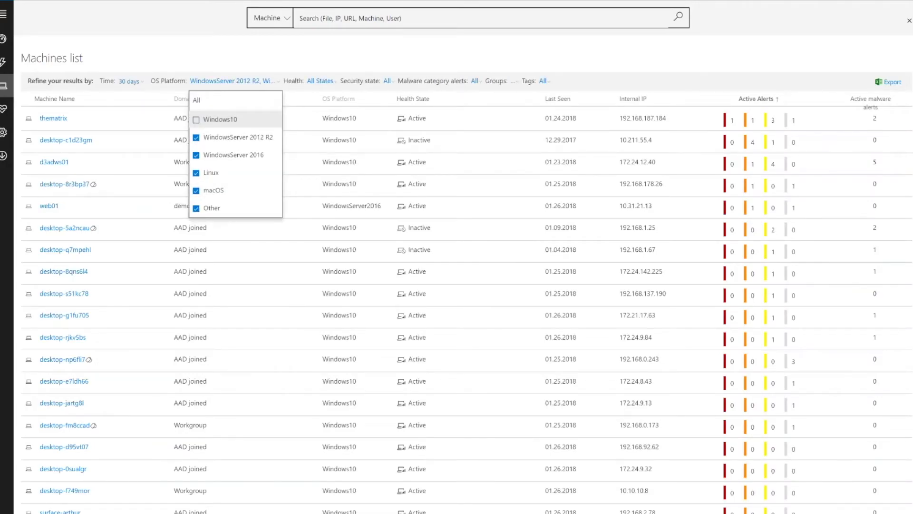
pyautogui.click(148, 162)
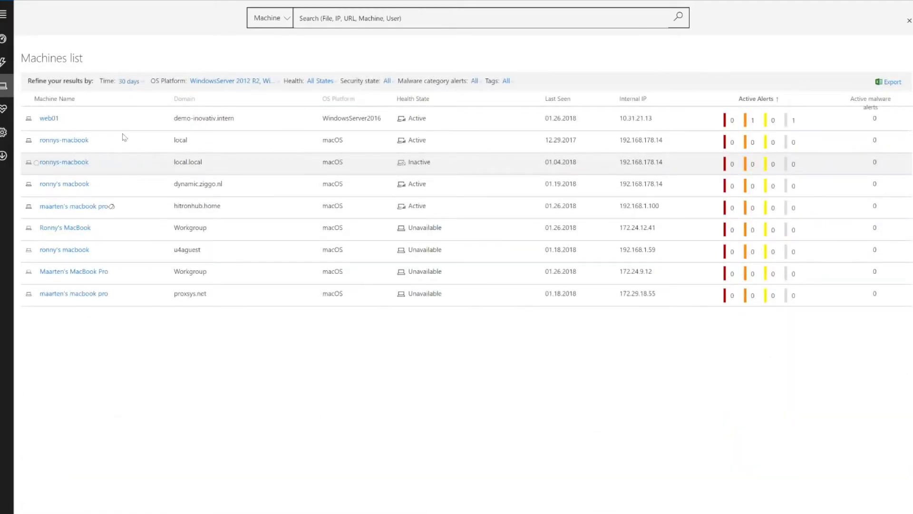
# Switch to Power BI, open the favorite Windows Defender Advanced Threat Protection (ATP) dashboard, and examine its machine and alert tiles
pyautogui.click(49, 119)
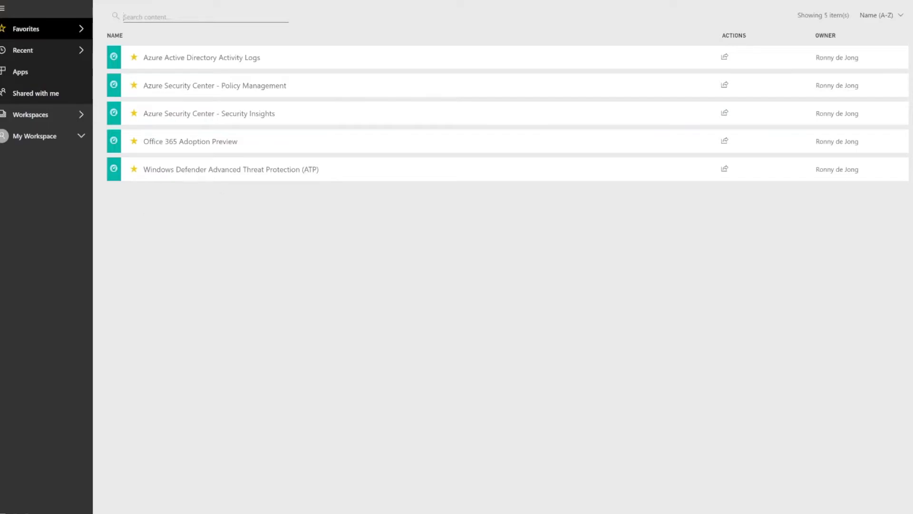
pyautogui.click(271, 176)
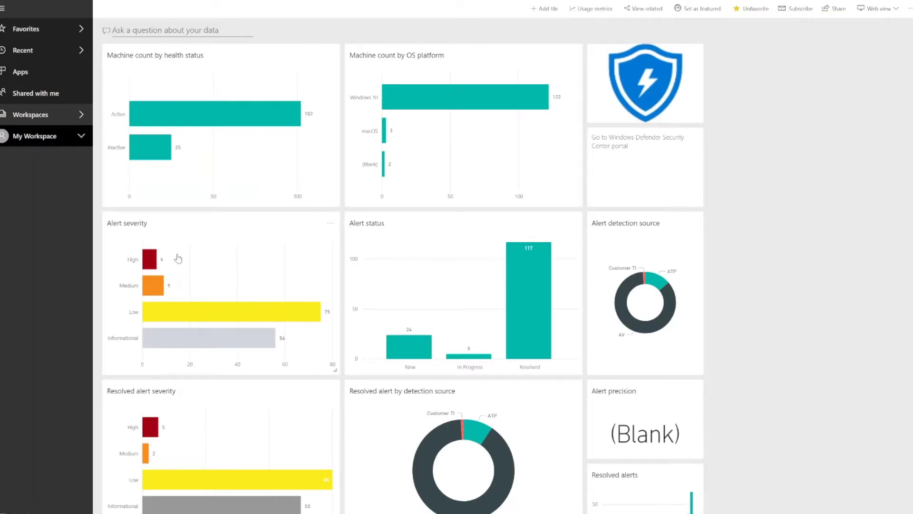
pyautogui.scroll(-2, 178, 258)
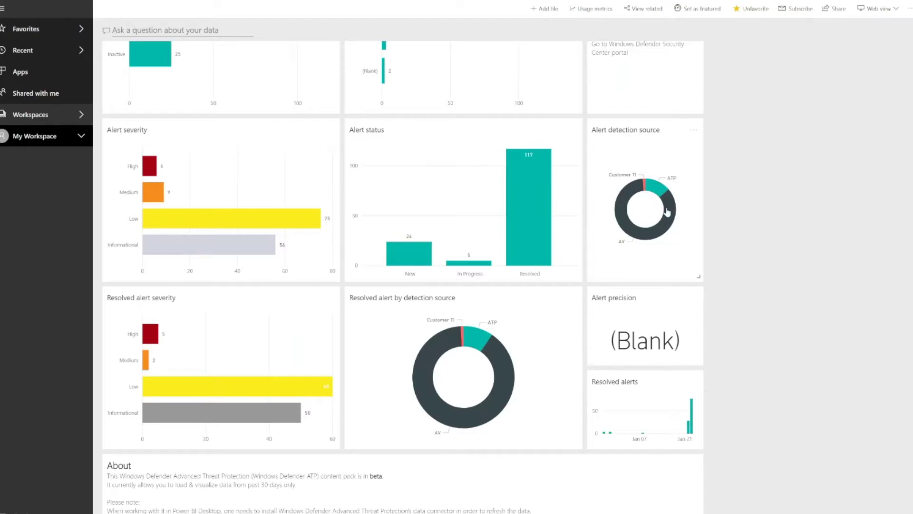
pyautogui.moveTo(645, 185)
pyautogui.scroll(2, 452, 241)
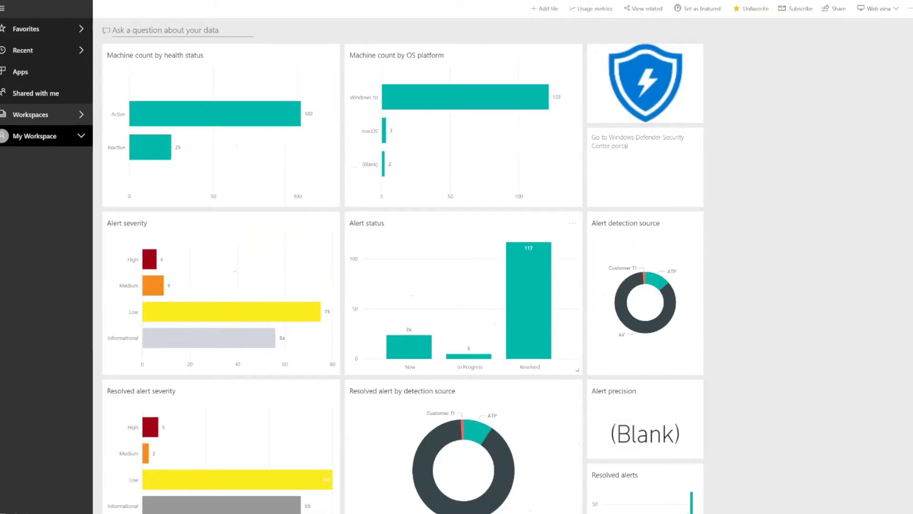
# Open the alerts report from the Alert status tile, browse the top detection titles, and view the resolved alerts page
pyautogui.click(452, 241)
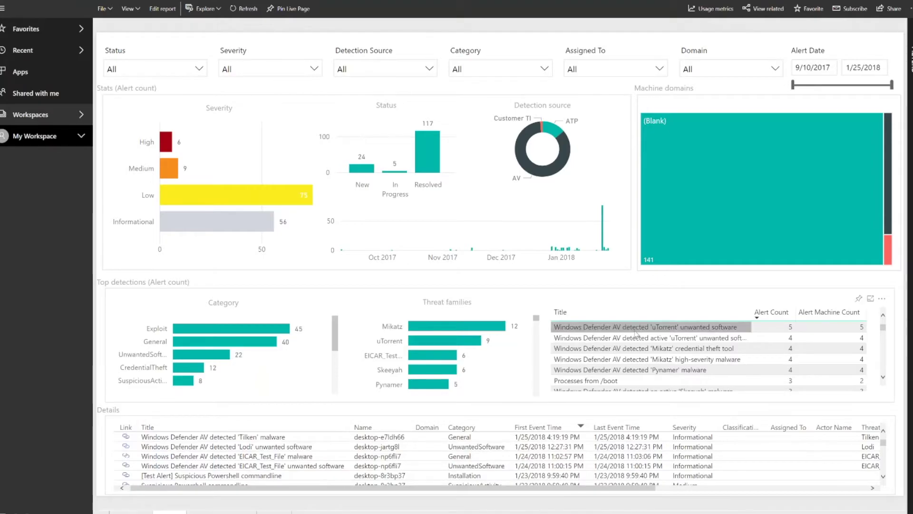
pyautogui.scroll(-2, 638, 351)
pyautogui.scroll(-5, 638, 351)
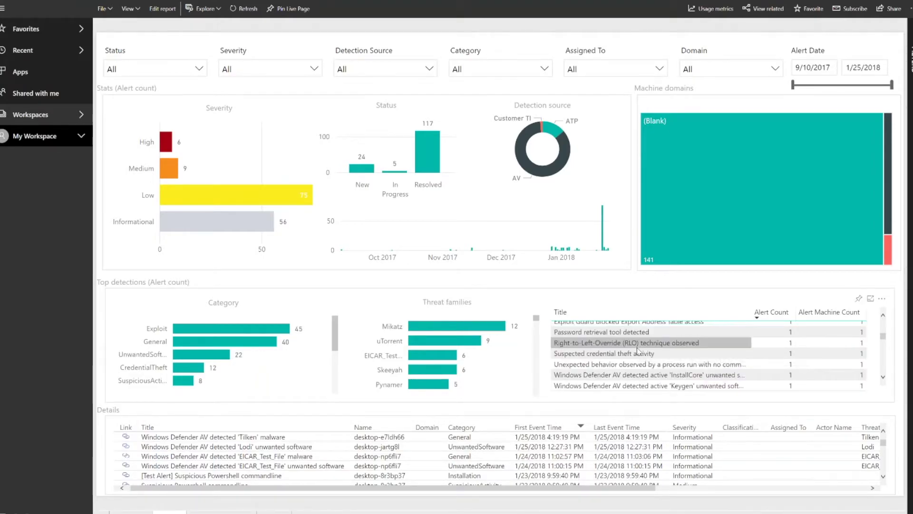
pyautogui.scroll(-3, 639, 351)
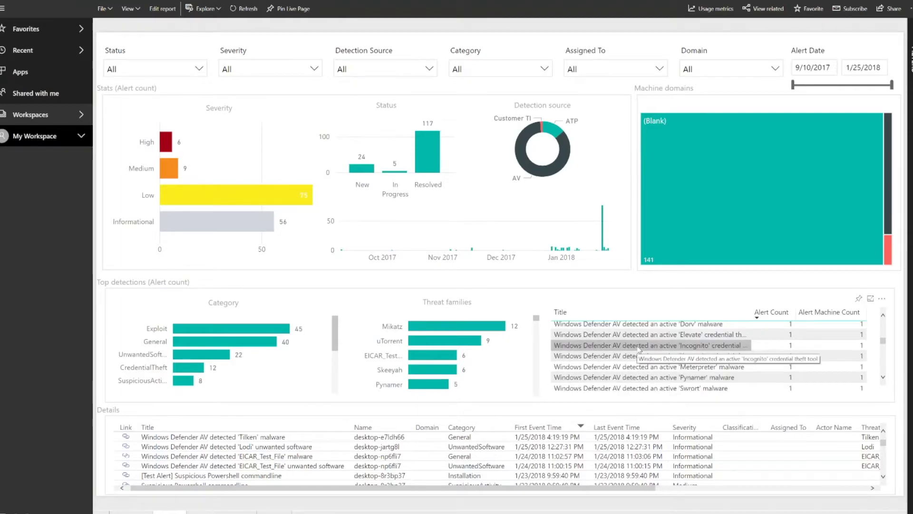
pyautogui.scroll(-5, 639, 351)
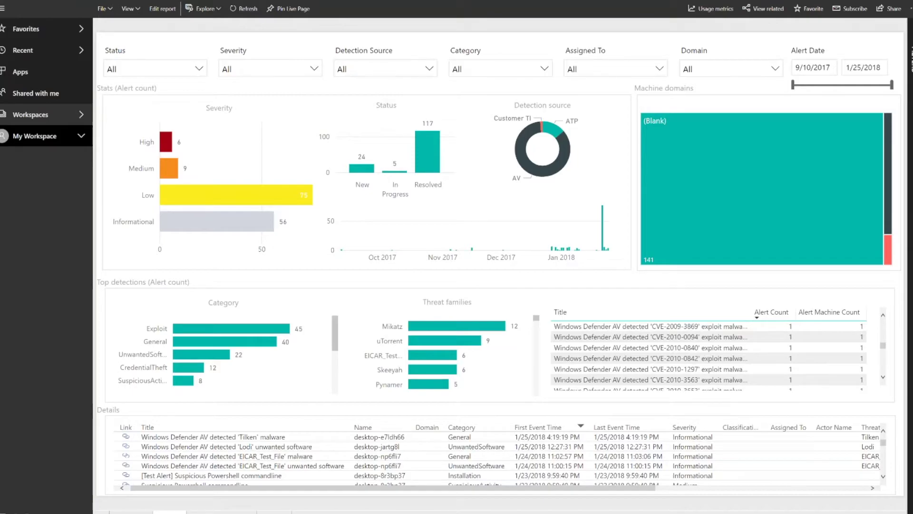
pyautogui.click(221, 511)
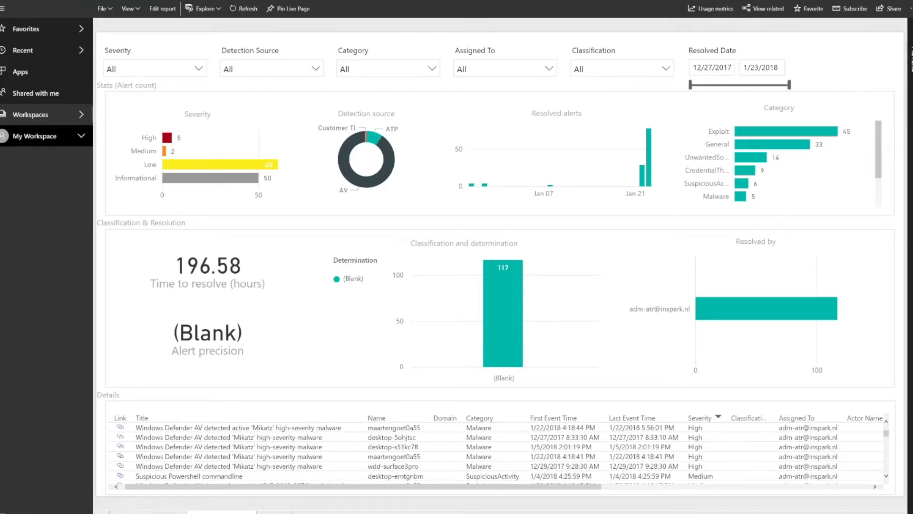
pyautogui.click(134, 508)
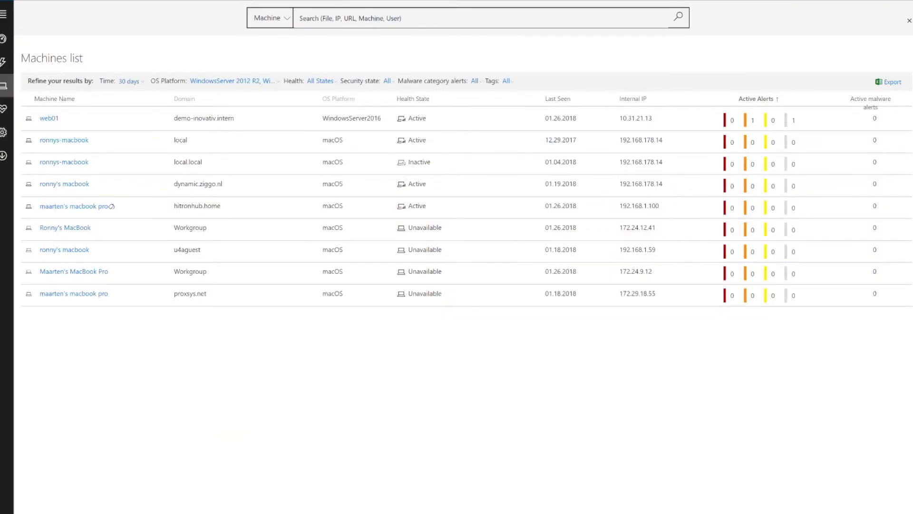
# Review the Advanced features in Preferences setup, highlighting Skype for business integration, and open the Security operations dashboard
pyautogui.click(2, 14)
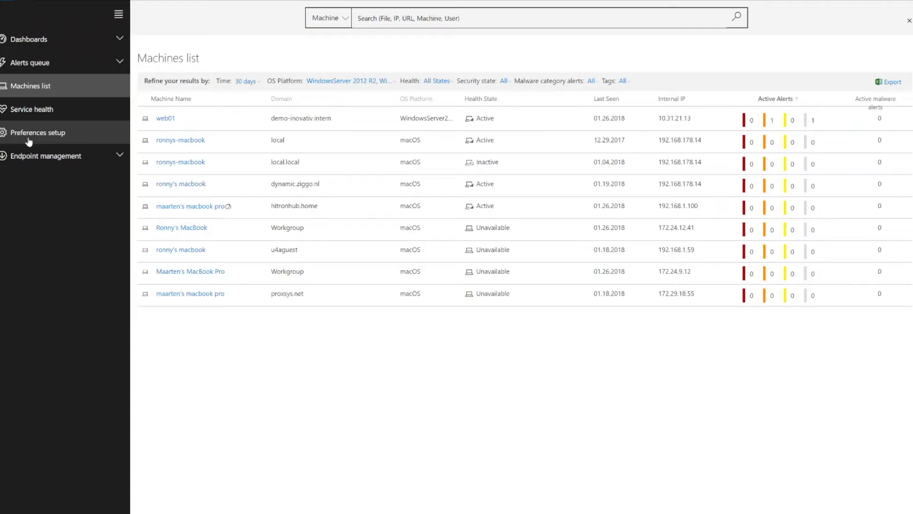
pyautogui.click(83, 127)
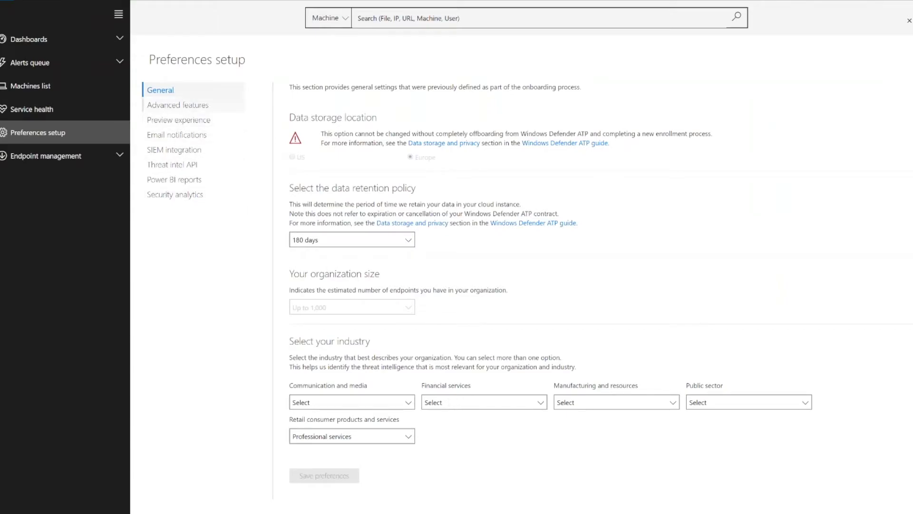
pyautogui.click(179, 104)
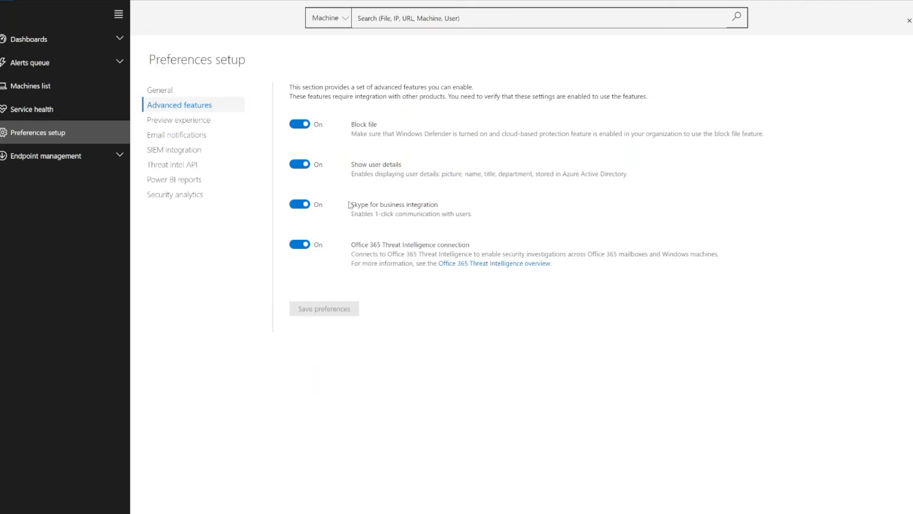
pyautogui.moveTo(351, 205); pyautogui.dragTo(430, 204)
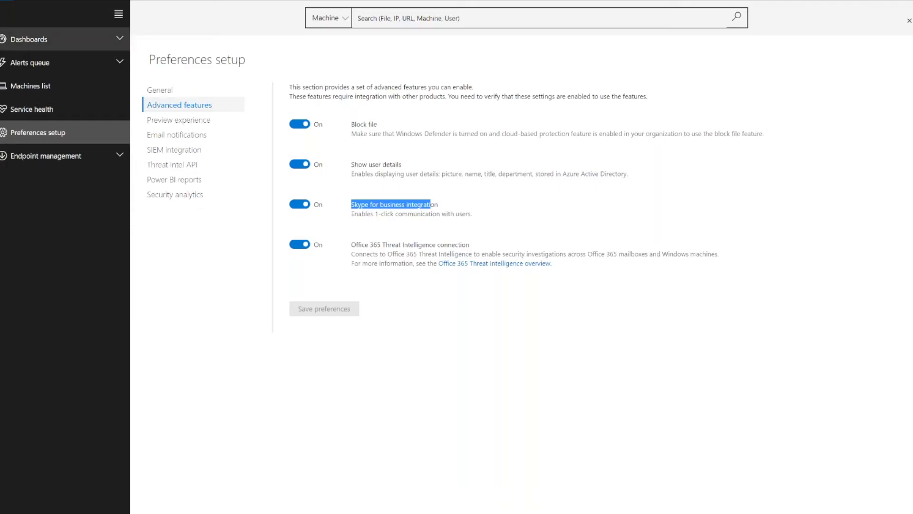
pyautogui.click(29, 39)
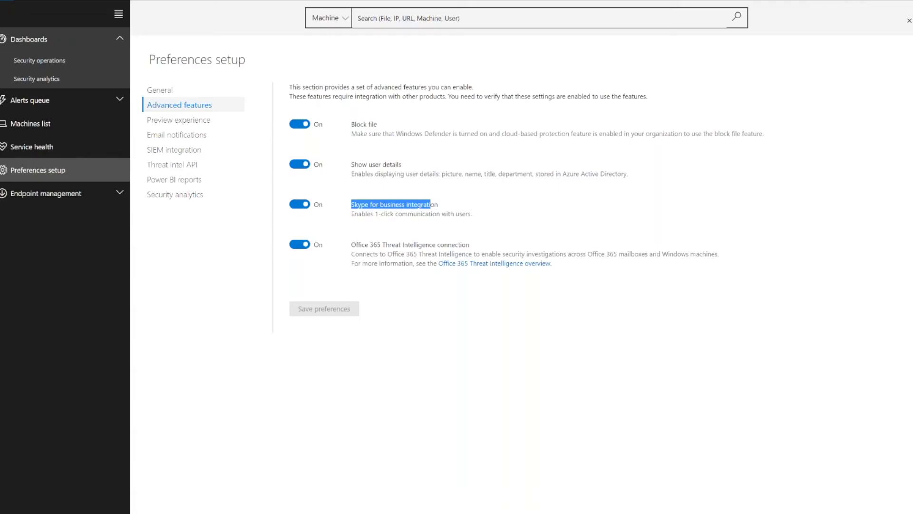
pyautogui.click(39, 61)
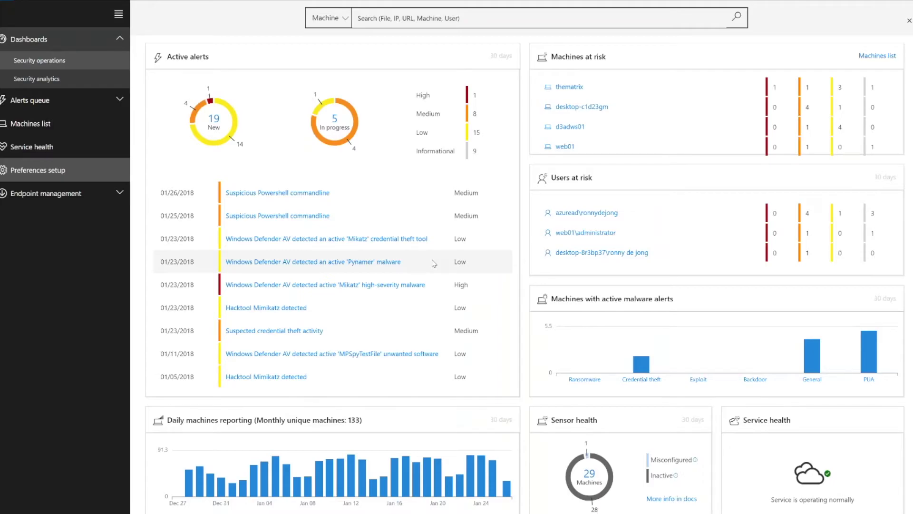
# Switch to the slide presentation and advance from the Demo #1 slide to the Endpoint Security Stack slide
pyautogui.hotkey('alt', 'Tab')
pyautogui.hotkey('alt', 'Tab')
pyautogui.hotkey('alt', 'Tab')
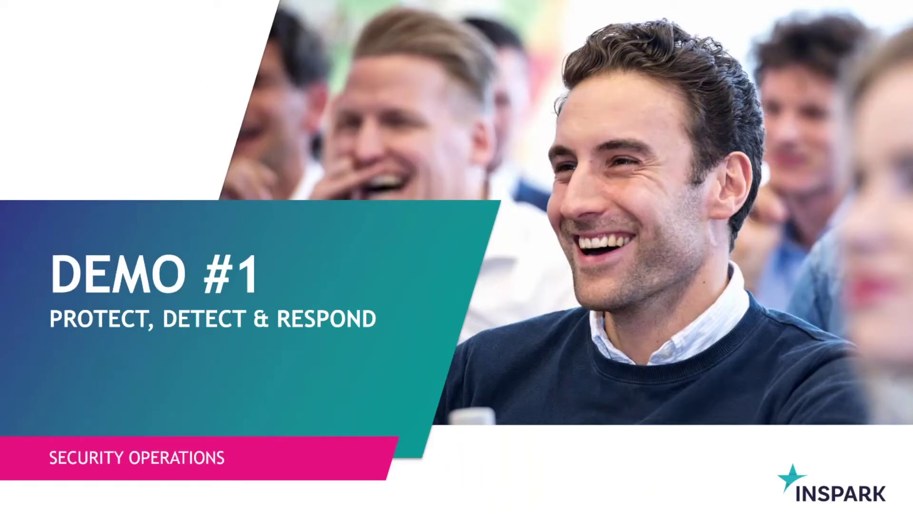
pyautogui.press('Right')
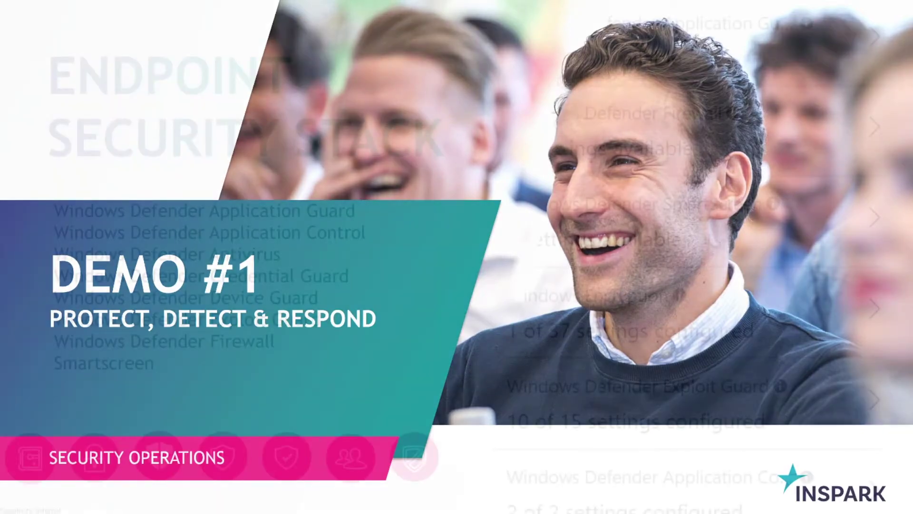